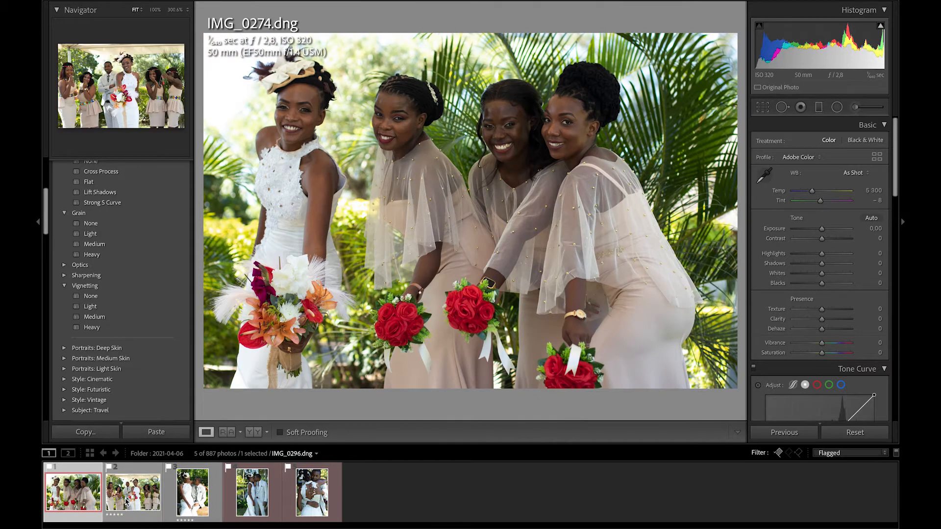
Step: On IMG_0274, set exposure to +0.46, blacks to -13, whites to +6 and highlights to -62
left_click(82, 493)
key("Right")
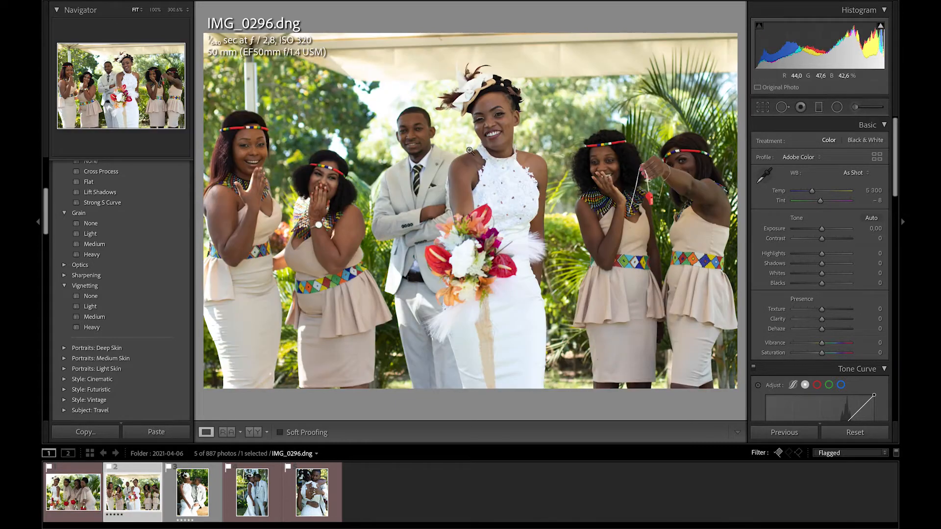
left_click(69, 497)
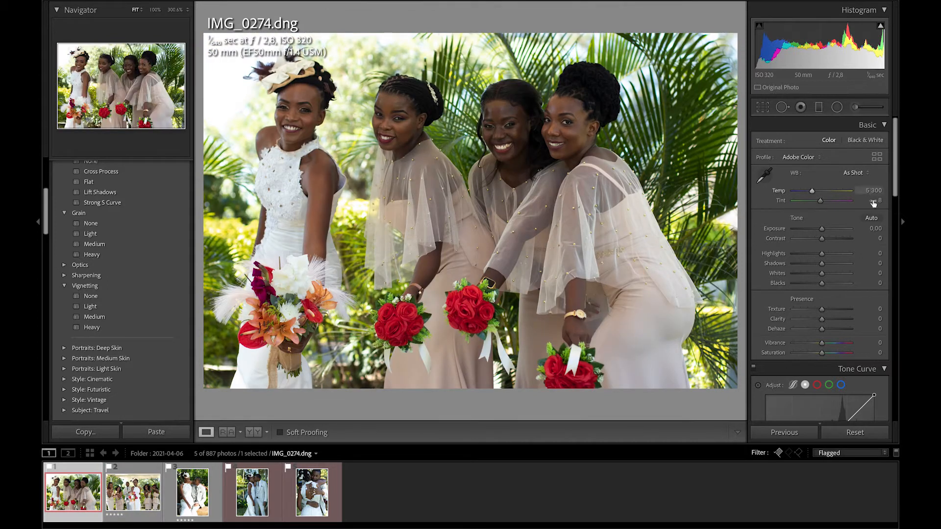
left_click_drag(866, 229, 869, 231)
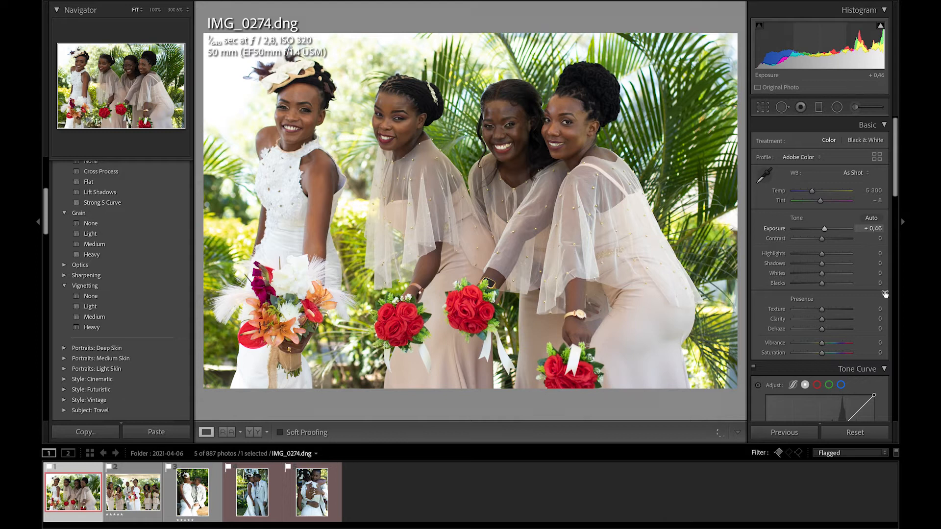
left_click_drag(880, 283, 873, 283)
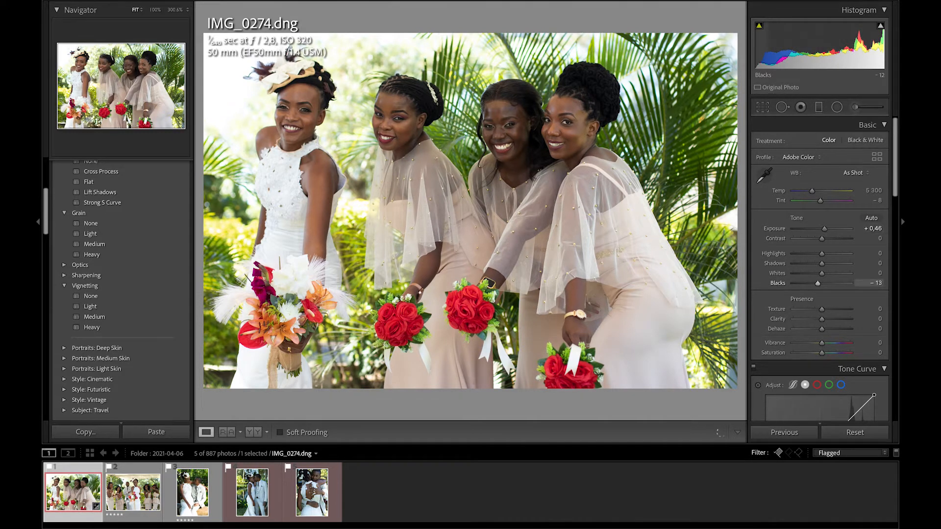
left_click_drag(877, 273, 866, 254)
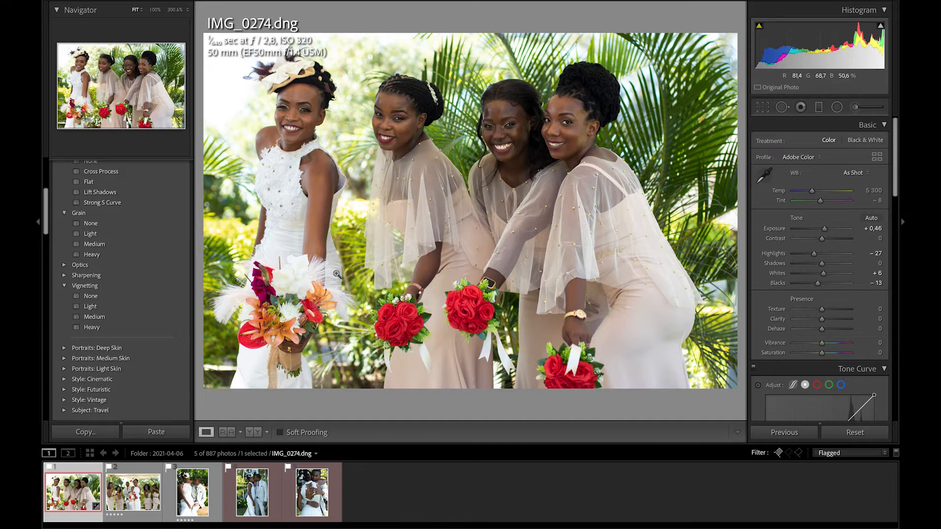
left_click_drag(879, 254, 868, 254)
Step: Warm the white balance of IMG_0274 with a tint of +3 and a temperature of 6179
left_click_drag(869, 201, 869, 200)
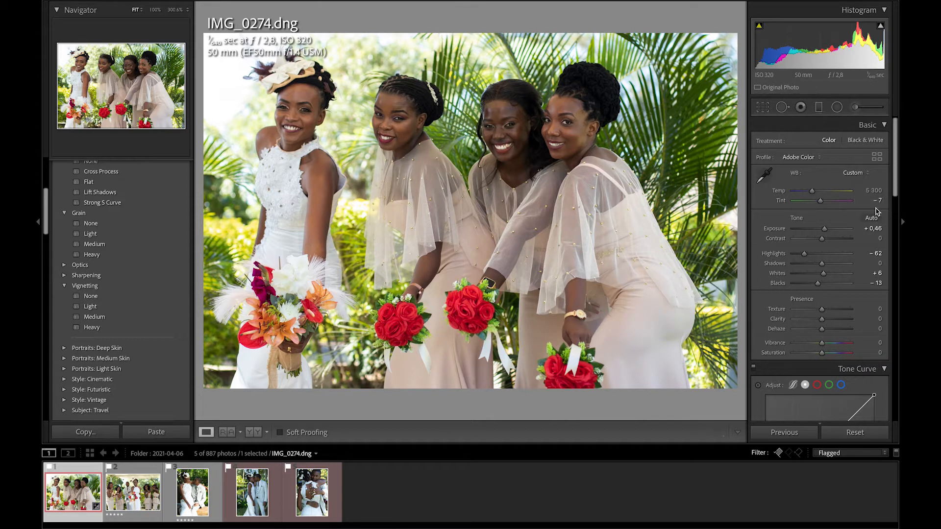
left_click_drag(876, 201, 880, 201)
left_click_drag(812, 191, 816, 191)
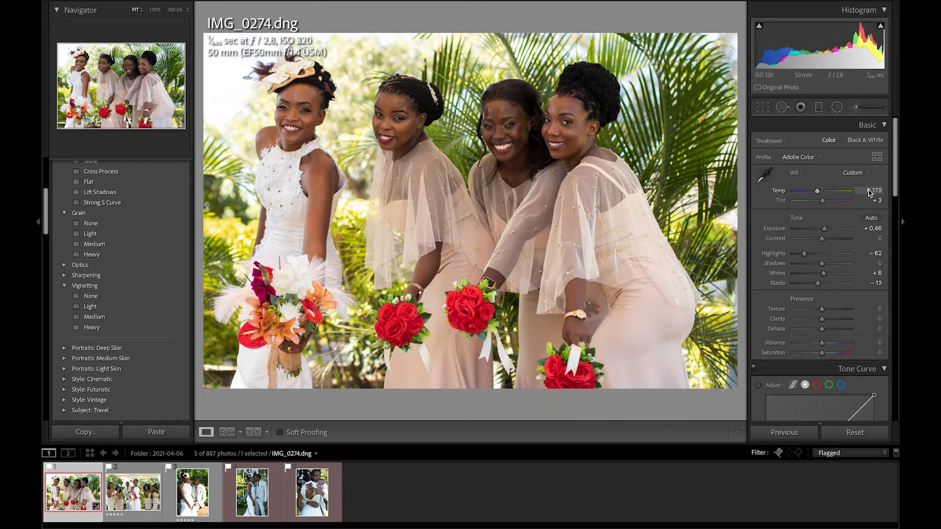
Step: Raise the vibrance of IMG_0274 to +25 and review its color grading wheels
scroll(874, 299, "down", 3)
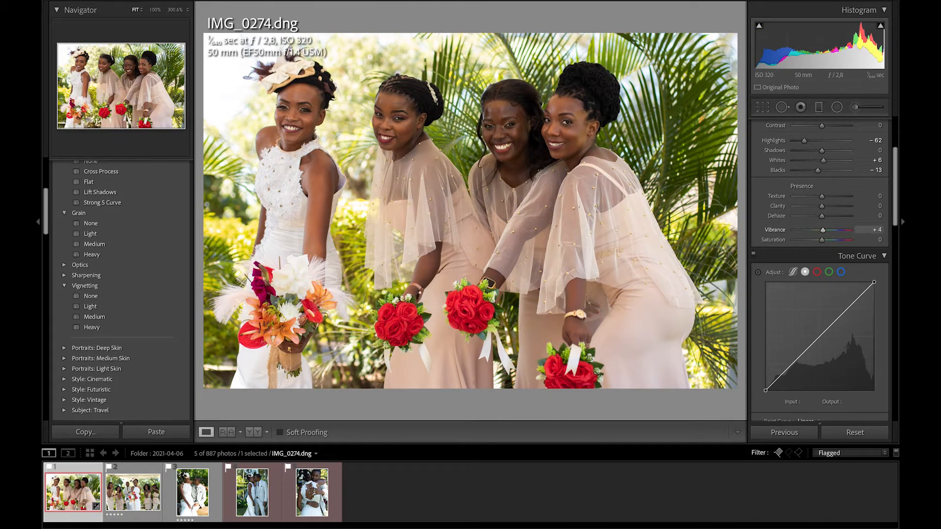
left_click_drag(824, 229, 829, 229)
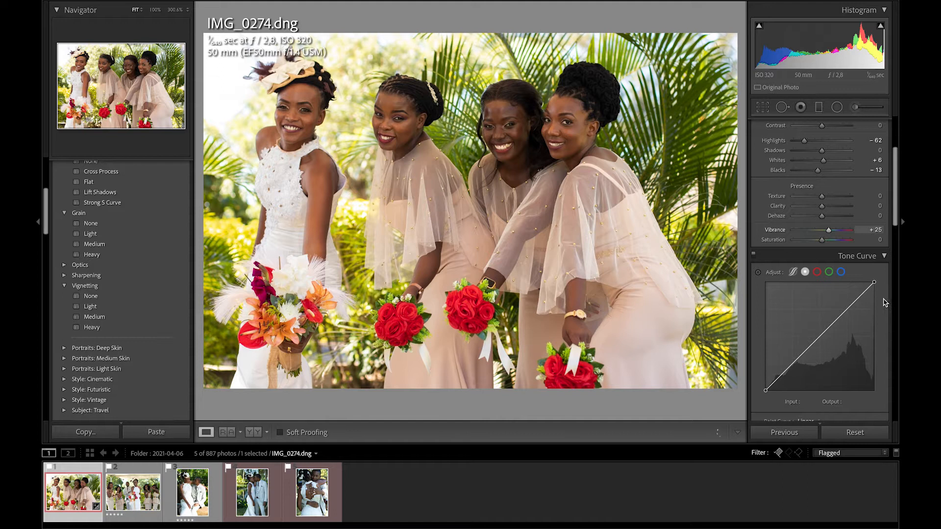
scroll(885, 302, "down", 4)
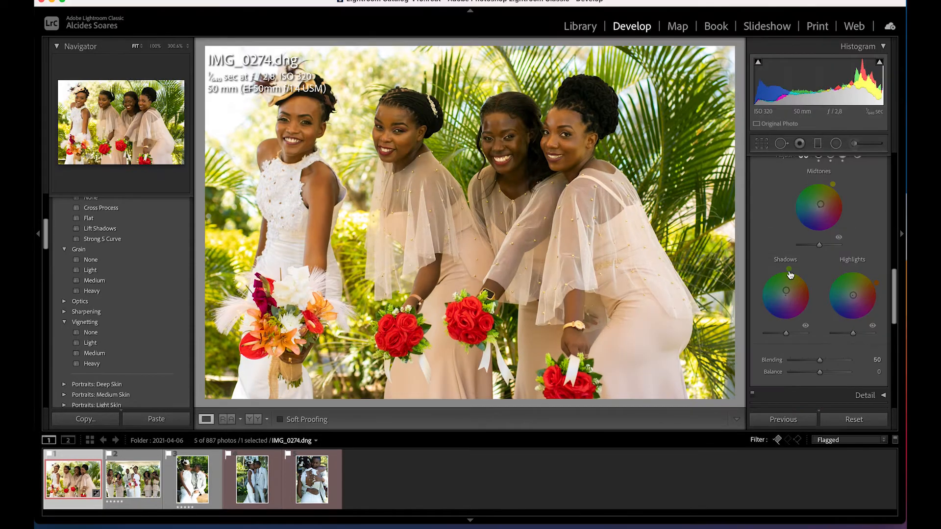
scroll(791, 198, "up", 2)
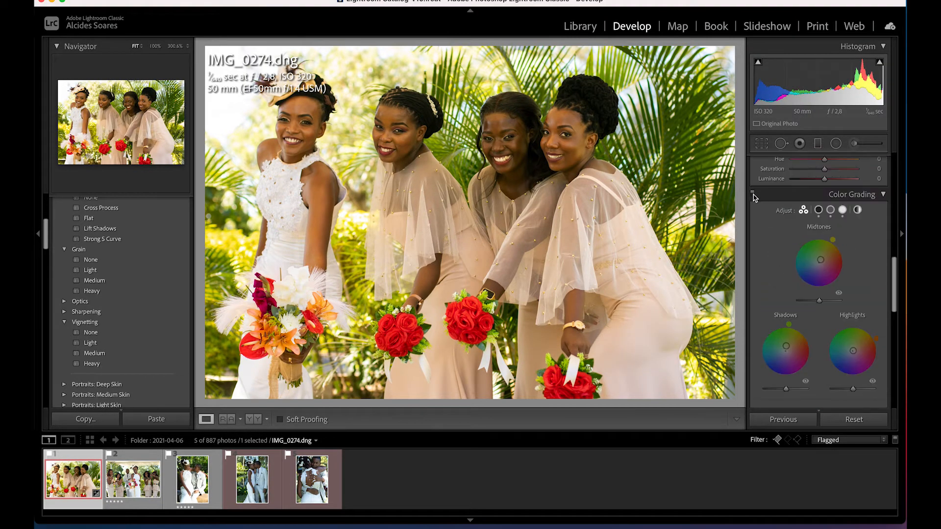
Step: Open IMG_0296 and set its whites to +18
left_click(131, 480)
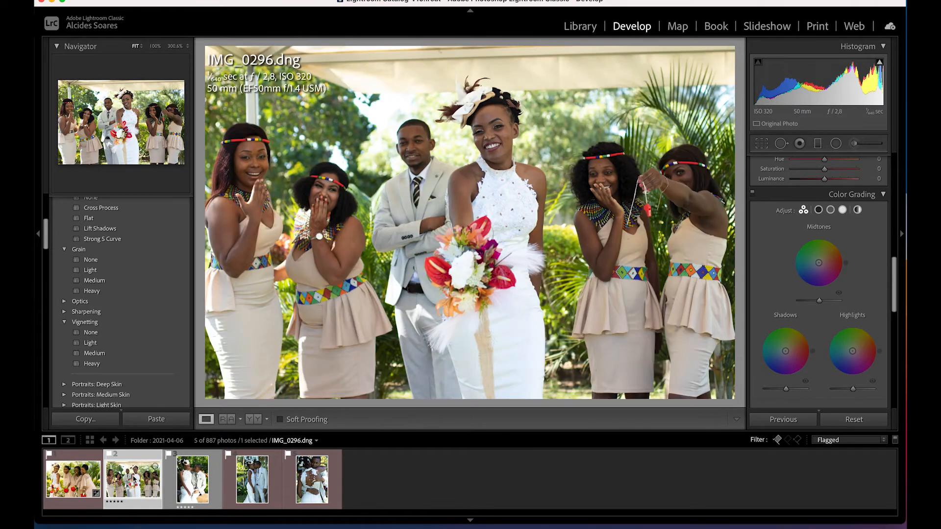
scroll(863, 313, "up", 10)
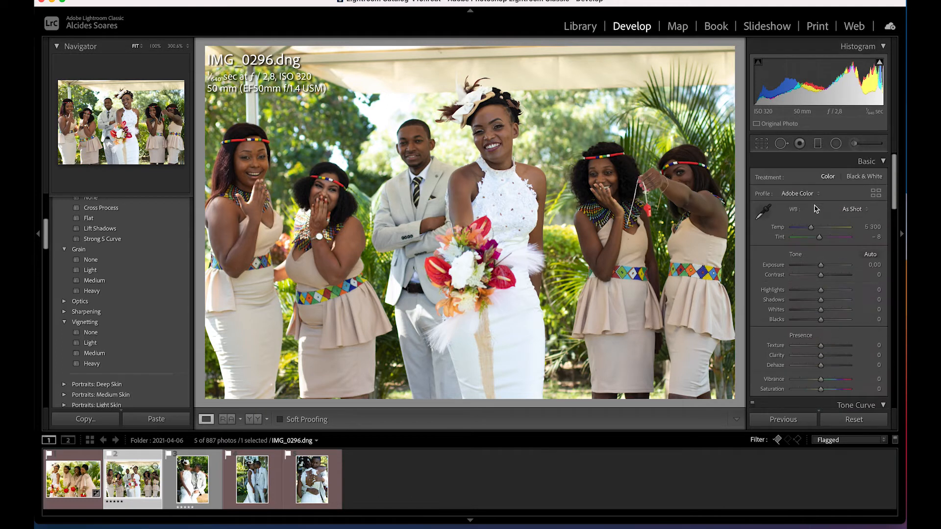
left_click_drag(821, 310, 867, 309)
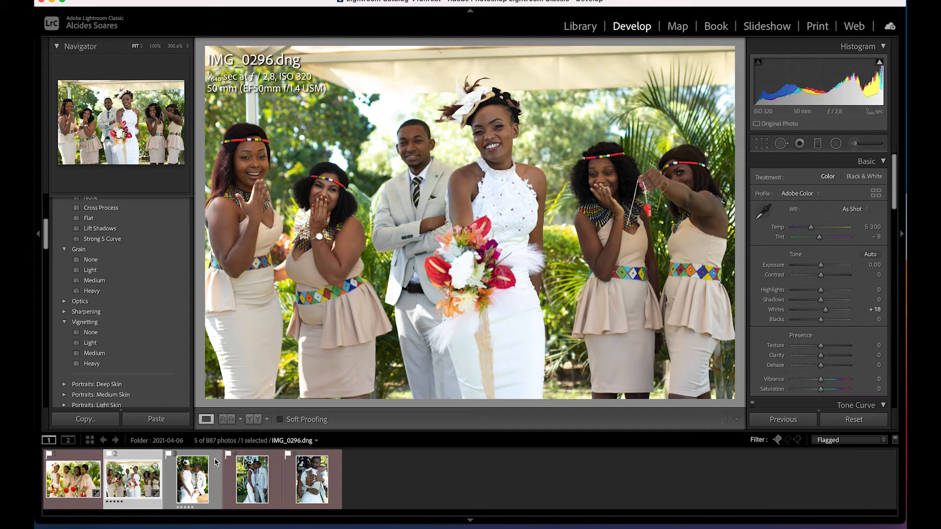
Step: Compare the look and develop settings of IMG_0274 and IMG_0296 by switching between them
key("Left")
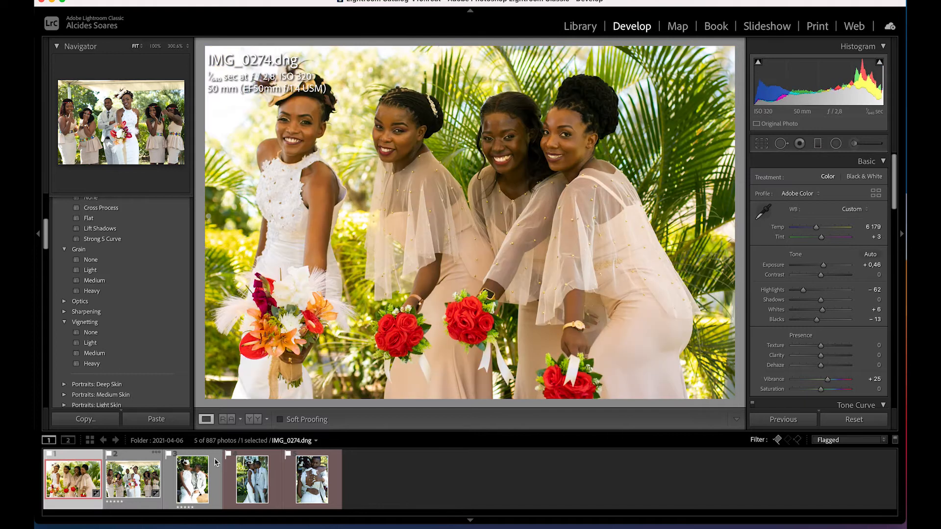
key("Right")
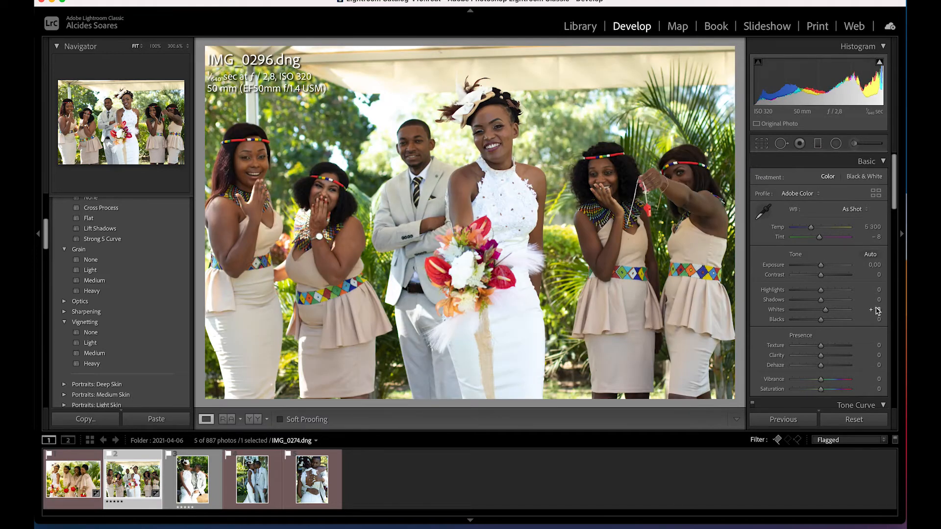
key("Left")
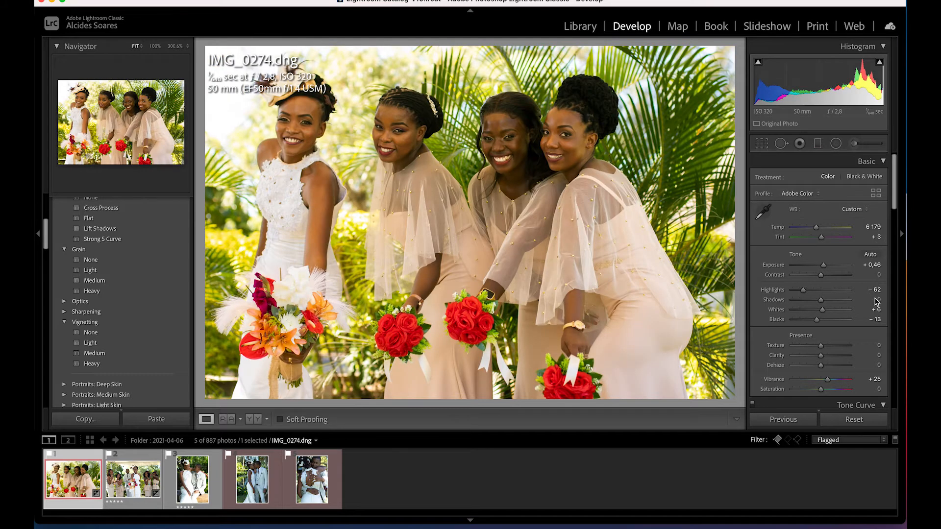
scroll(864, 364, "down", 10)
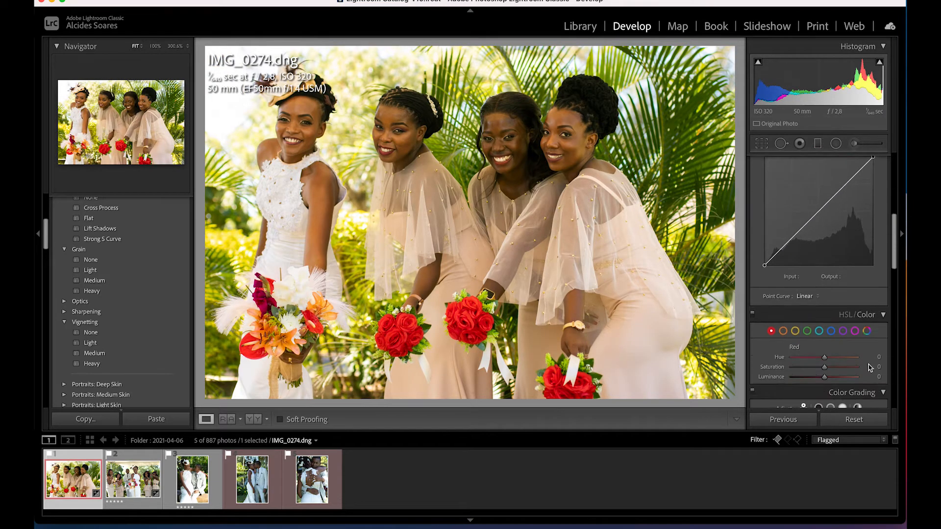
left_click(130, 484)
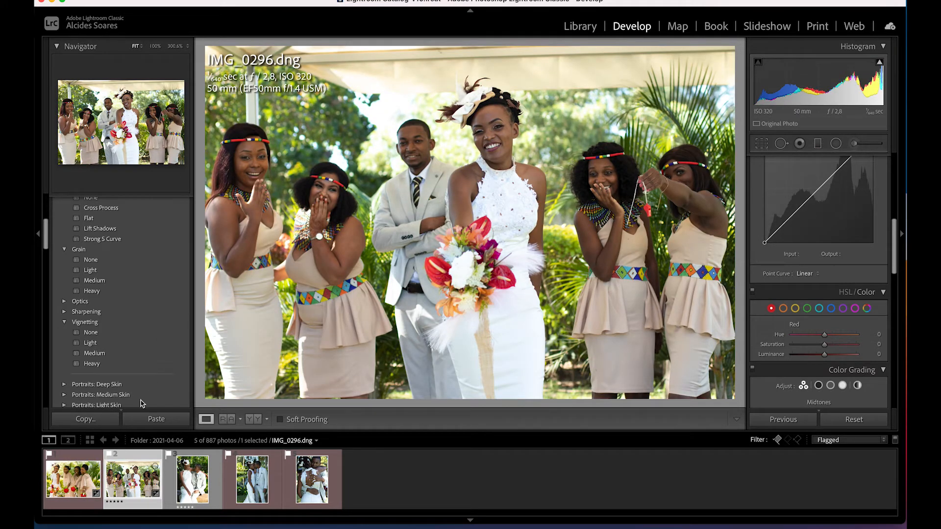
Step: Return to IMG_0274 and lower its highlights to -99
left_click(71, 490)
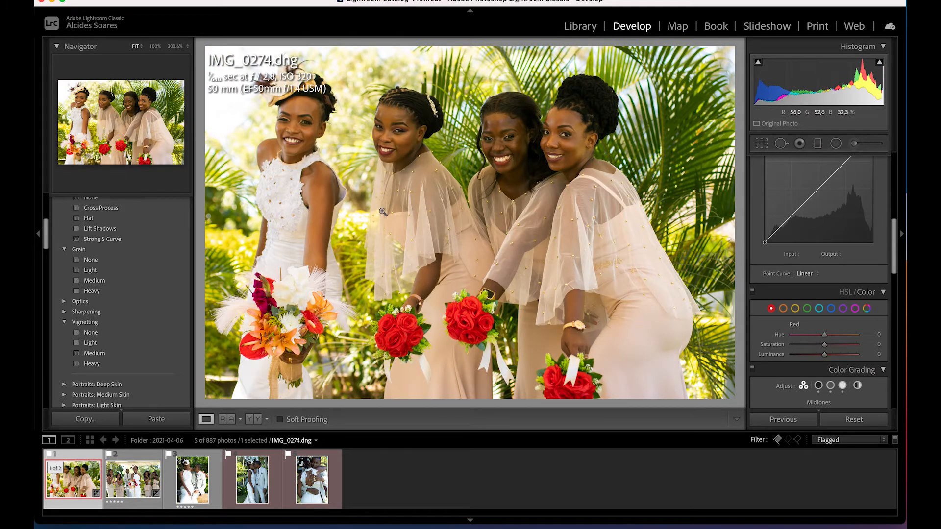
scroll(823, 275, "up", 10)
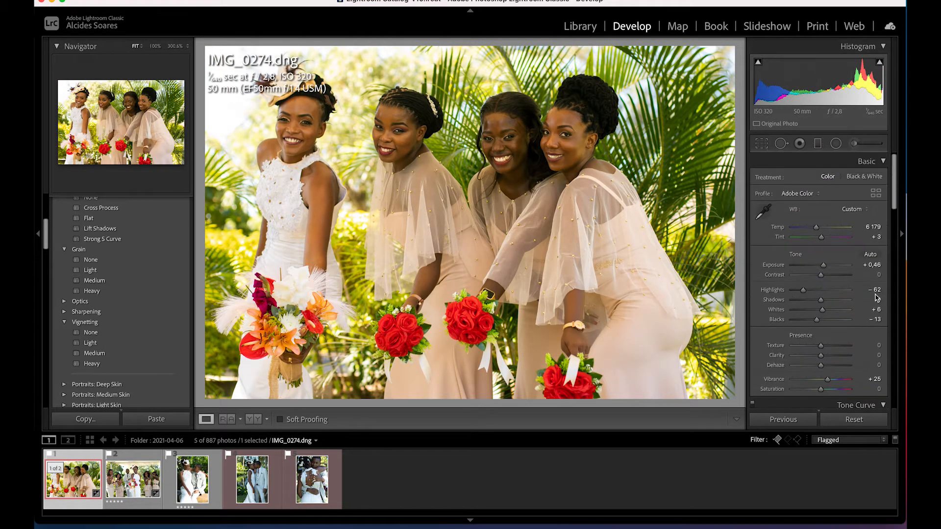
left_click_drag(878, 290, 850, 290)
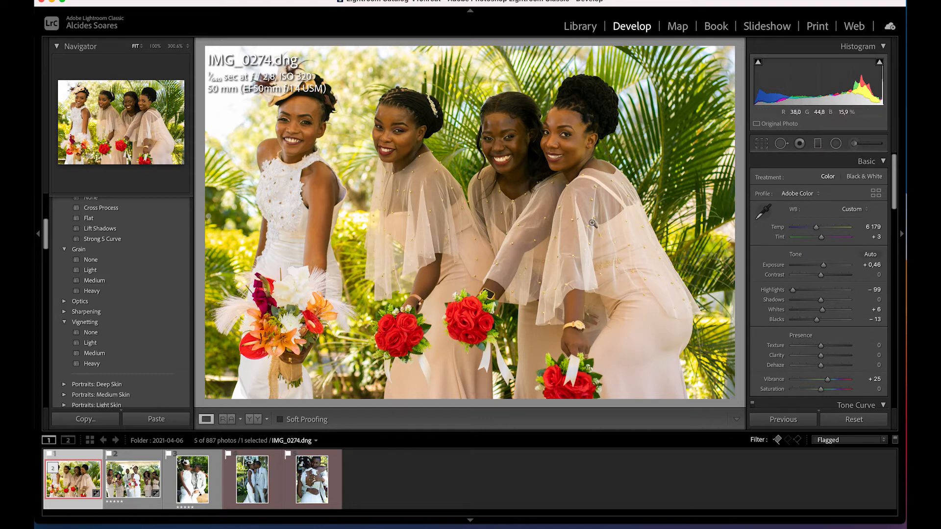
Step: Copy the develop settings of IMG_0274 with the current selection of settings and paste them onto IMG_0296
left_click(201, 490)
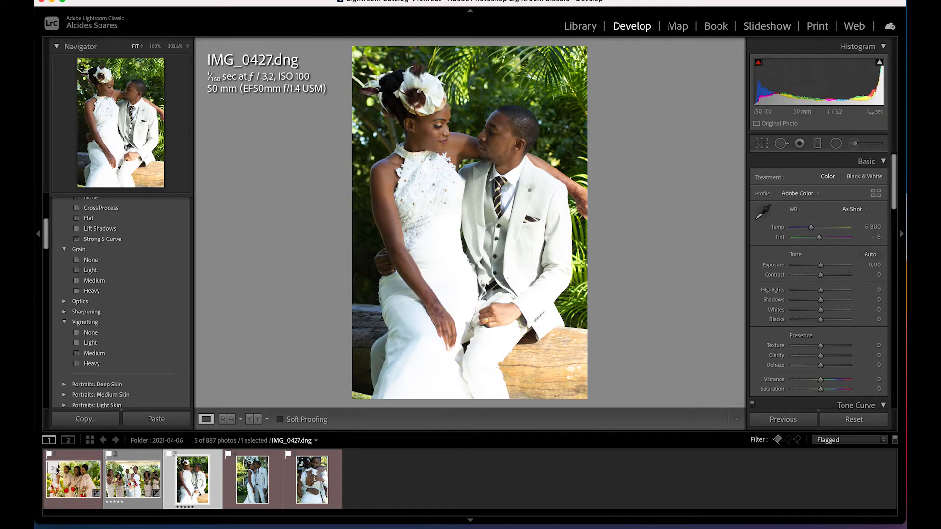
left_click(72, 490)
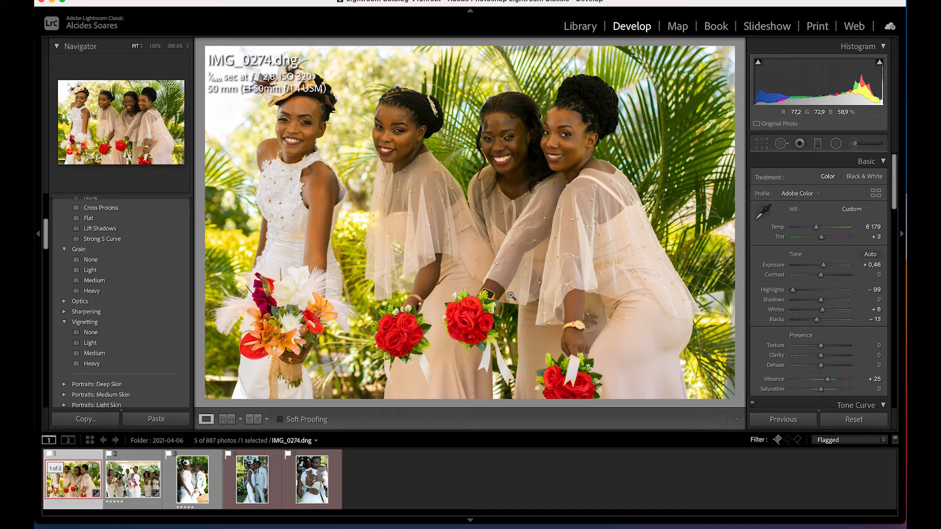
left_click(87, 419)
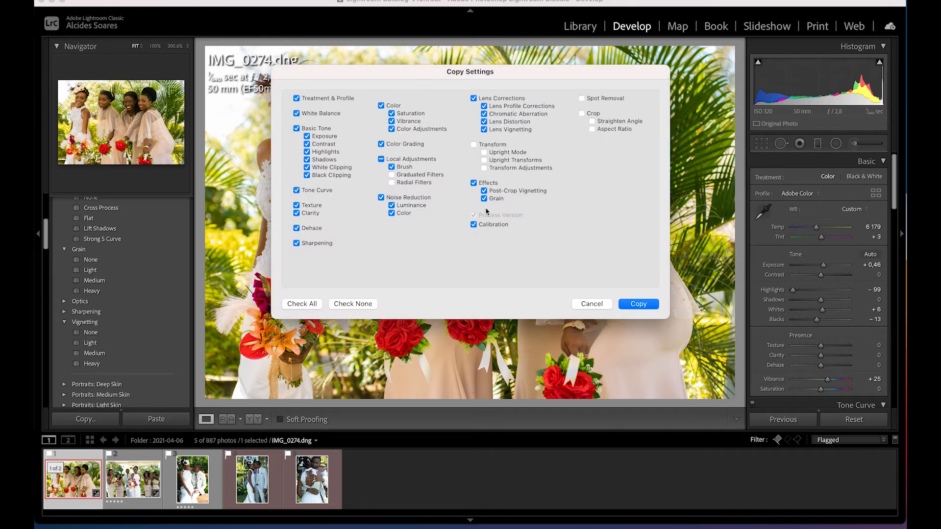
left_click_drag(559, 87, 618, 213)
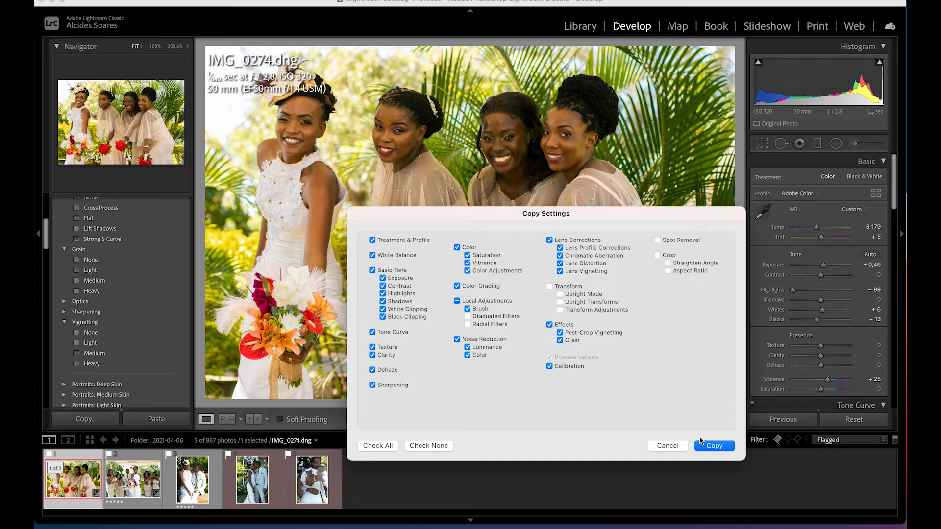
left_click(714, 446)
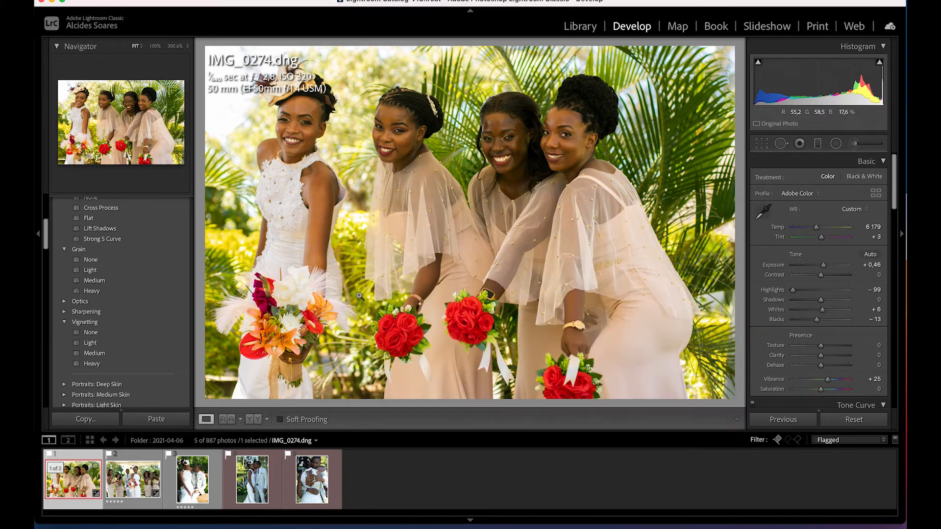
left_click(121, 486)
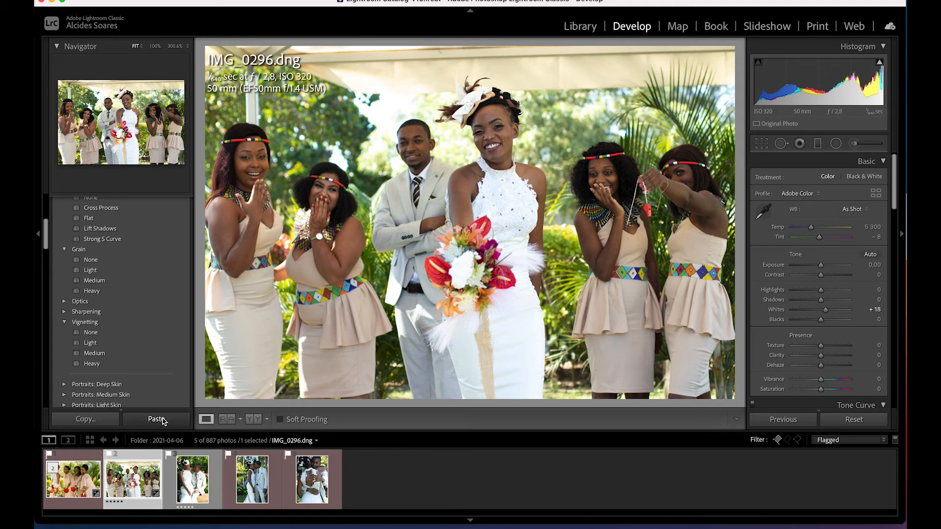
left_click(157, 419)
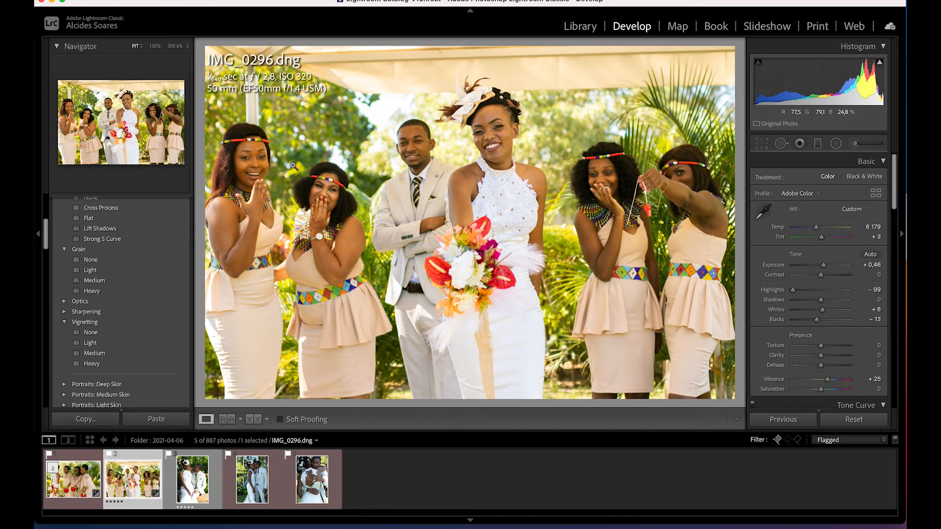
Step: Compare IMG_0274 and IMG_0296 side by side in a separate survey window, and close that window
key("Left")
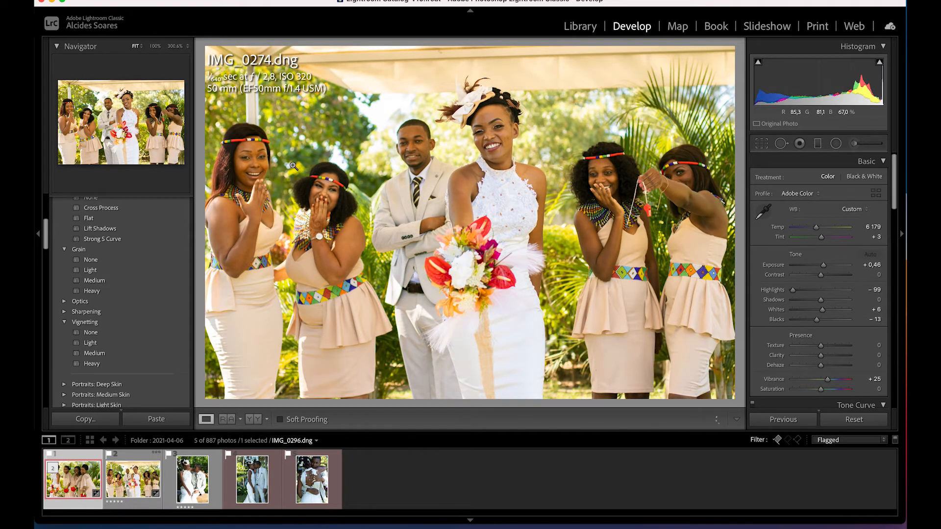
key("Right")
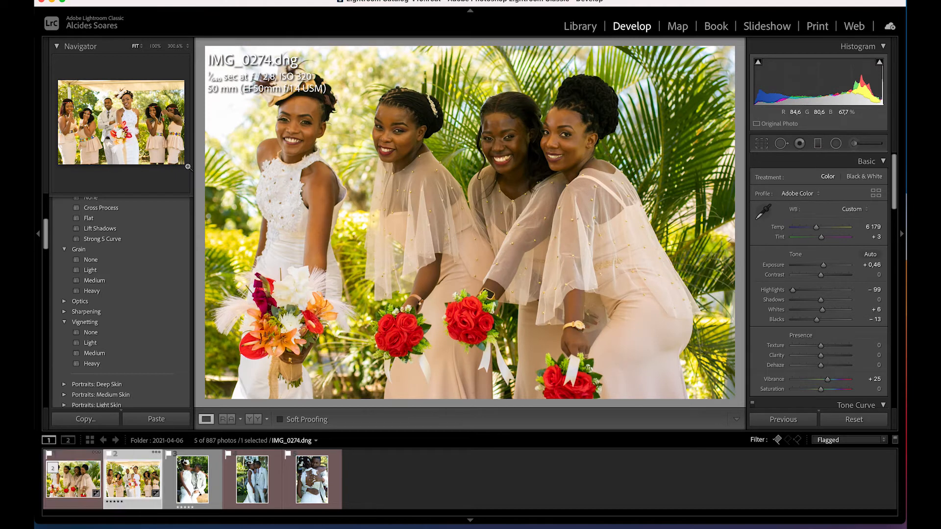
left_click(75, 492, "super")
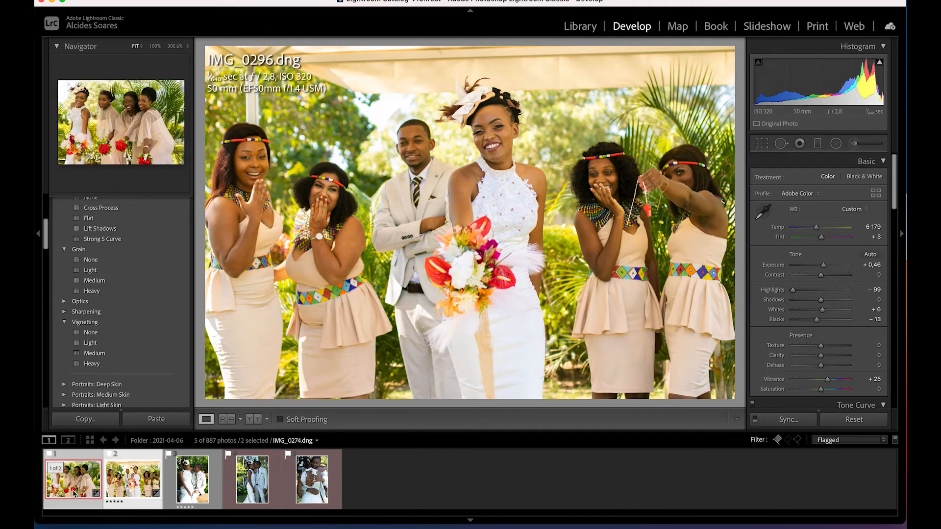
key("shift+n")
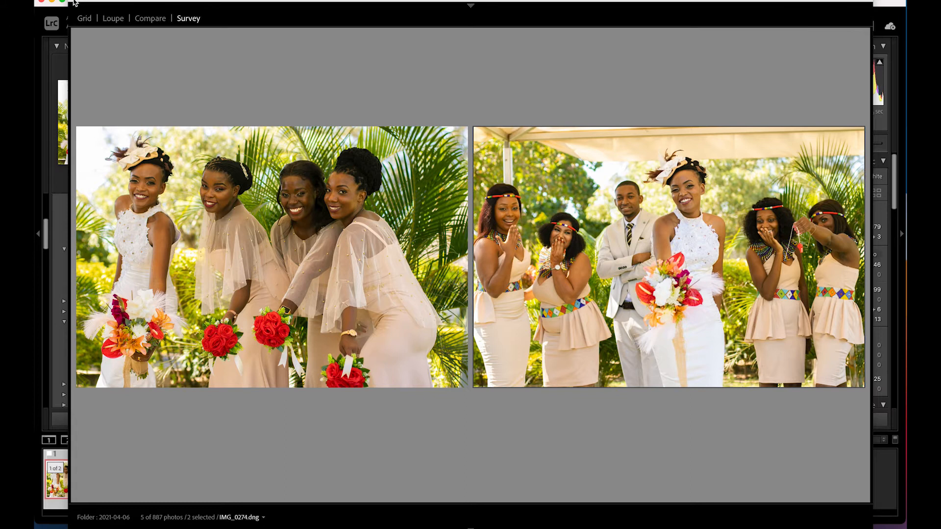
left_click(74, 2)
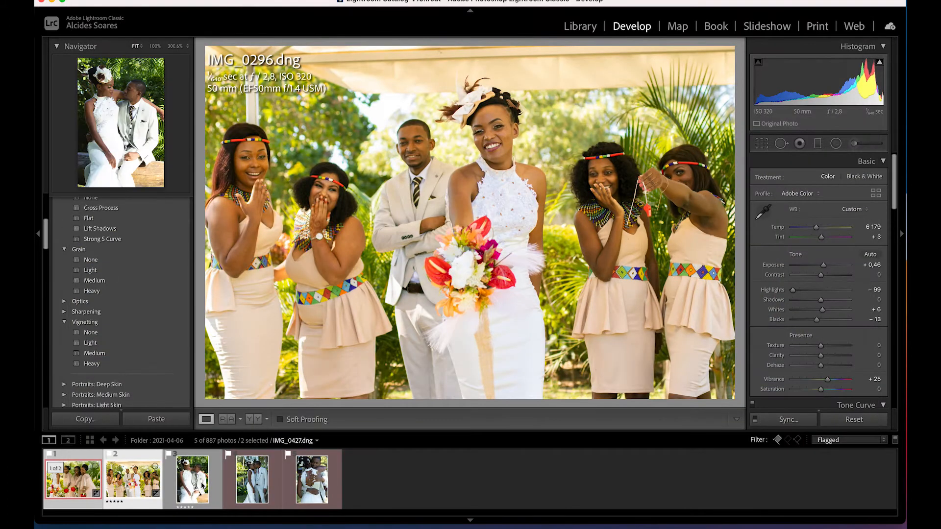
Step: Select IMG_0427 and paste the copied develop settings onto it
left_click(201, 485)
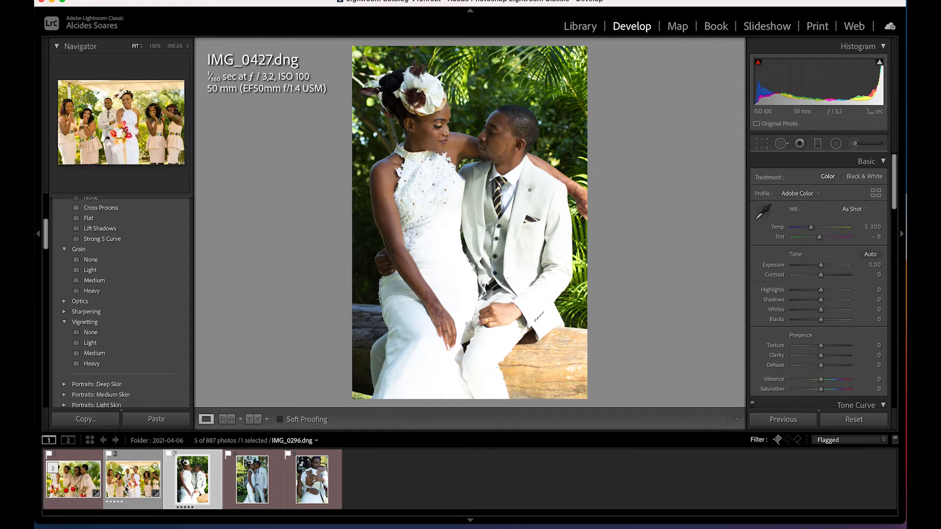
left_click(82, 491)
left_click(201, 481)
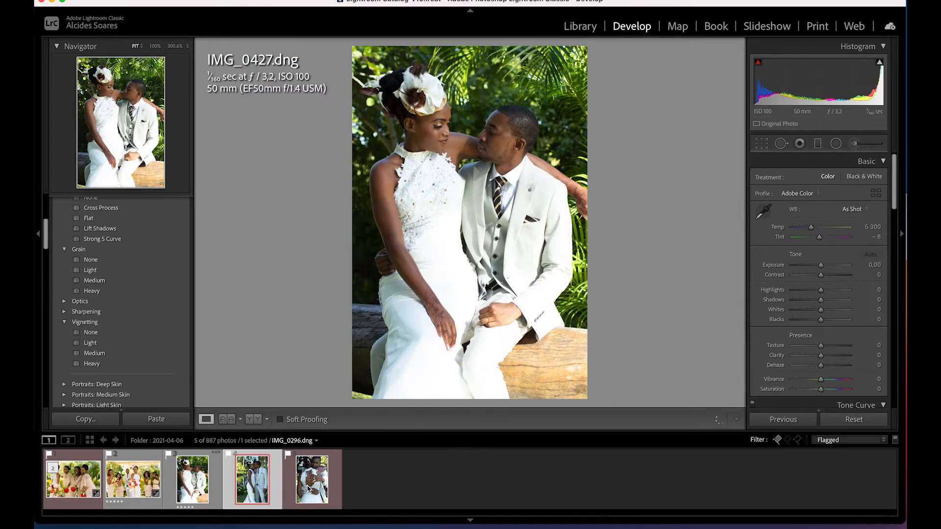
left_click(248, 483)
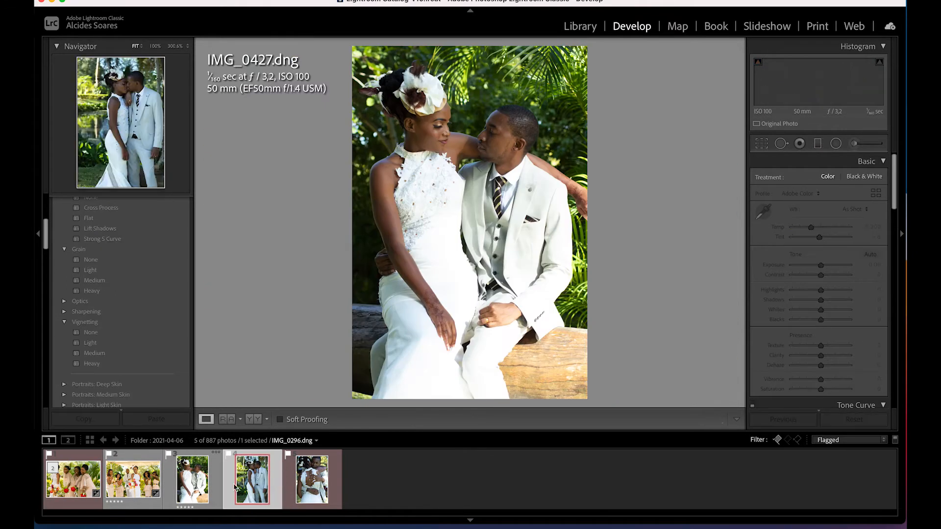
left_click(185, 490)
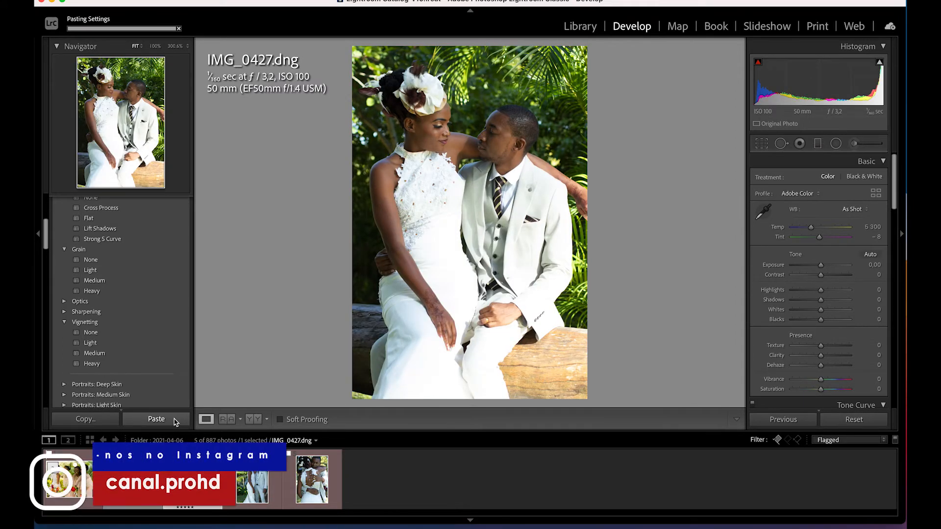
left_click(175, 421)
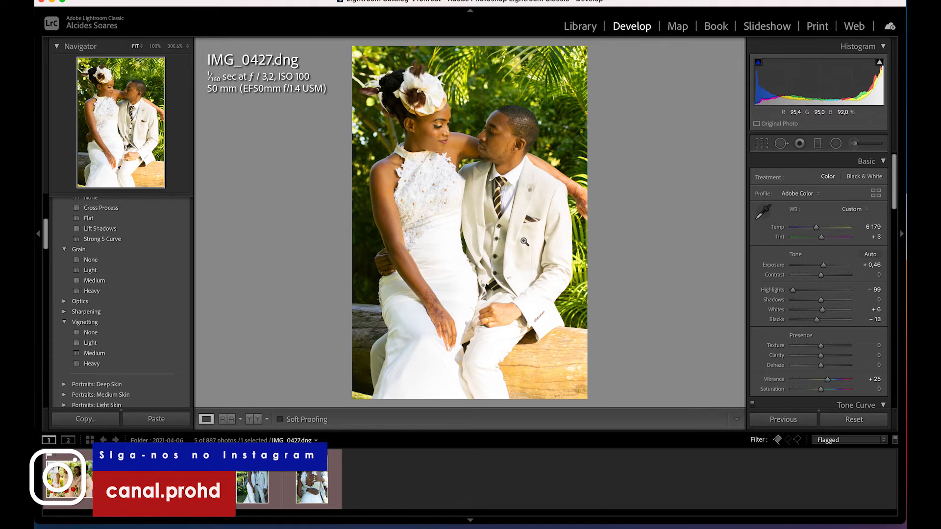
Step: Lower the exposure of IMG_0427 to +0.26 and its whites to -19
left_click_drag(877, 265, 869, 270)
left_click_drag(876, 310, 865, 309)
left_click_drag(815, 310, 815, 310)
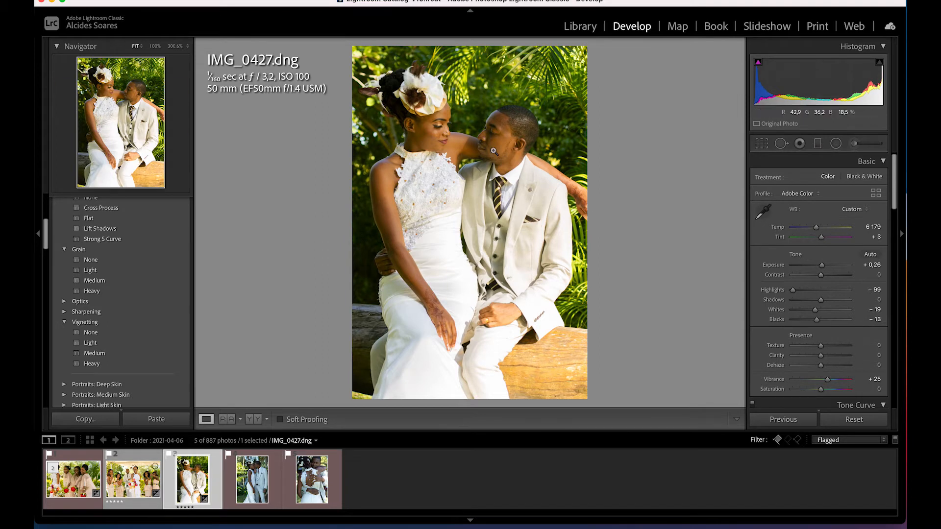
Step: Set the shadows color grading of IMG_0427 to hue 71 and saturation 47
scroll(833, 363, "down", 10)
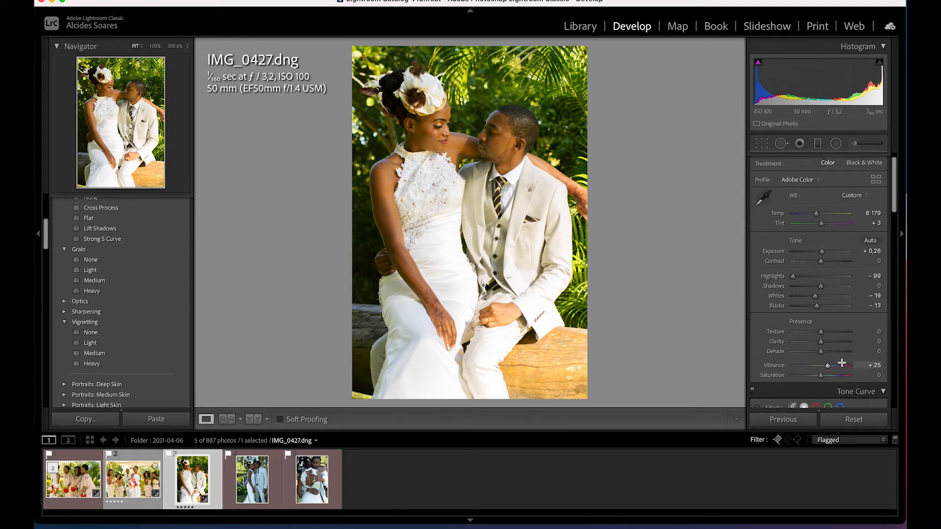
scroll(838, 362, "down", 6)
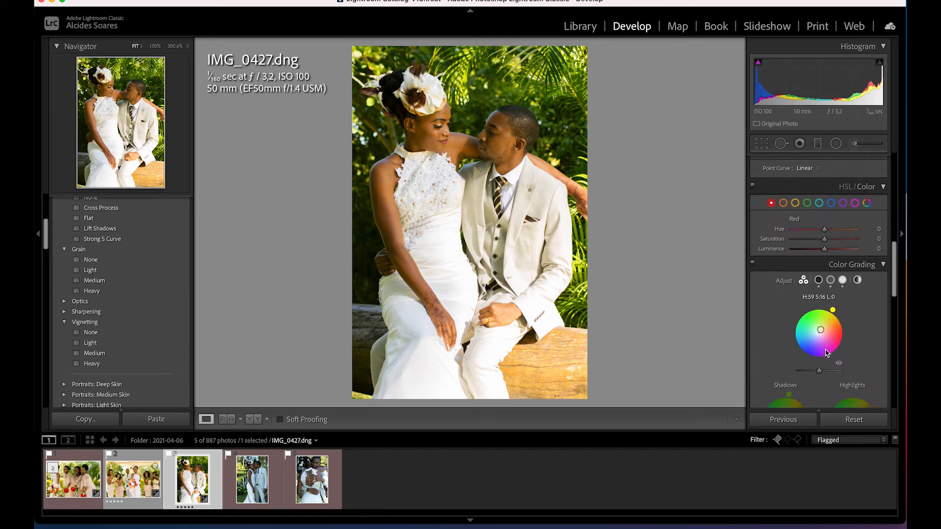
scroll(825, 351, "down", 3)
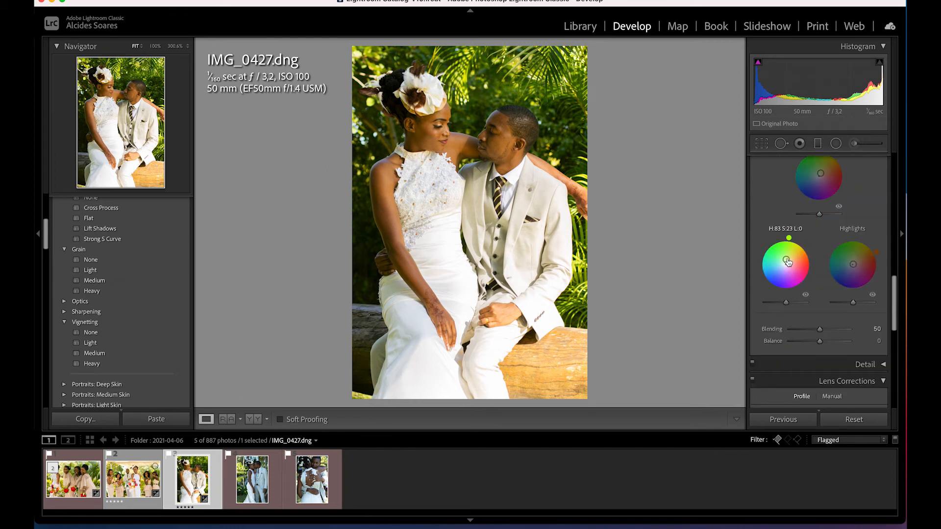
left_click_drag(786, 261, 787, 259)
left_click_drag(787, 257, 788, 256)
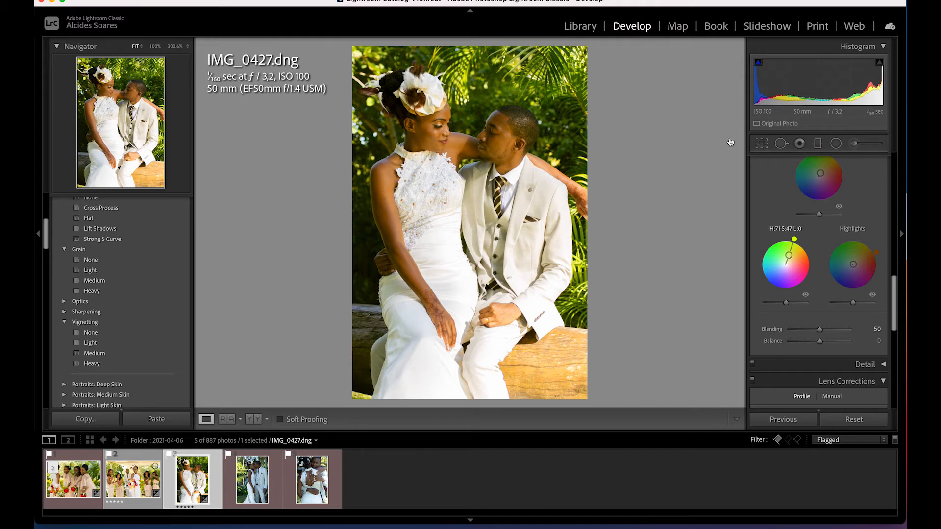
Step: Paste the copied develop settings onto IMG_0465 and IMG_0485
left_click(133, 479)
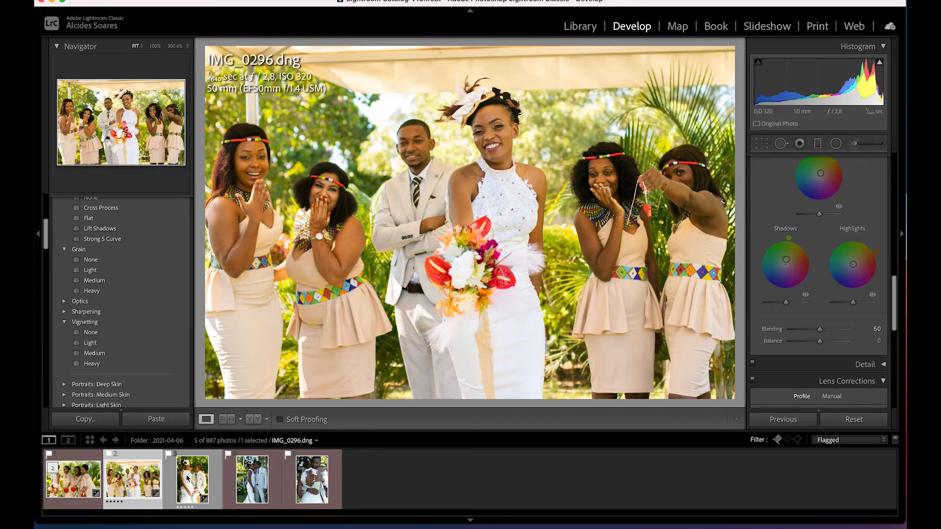
left_click(189, 478)
left_click(248, 480)
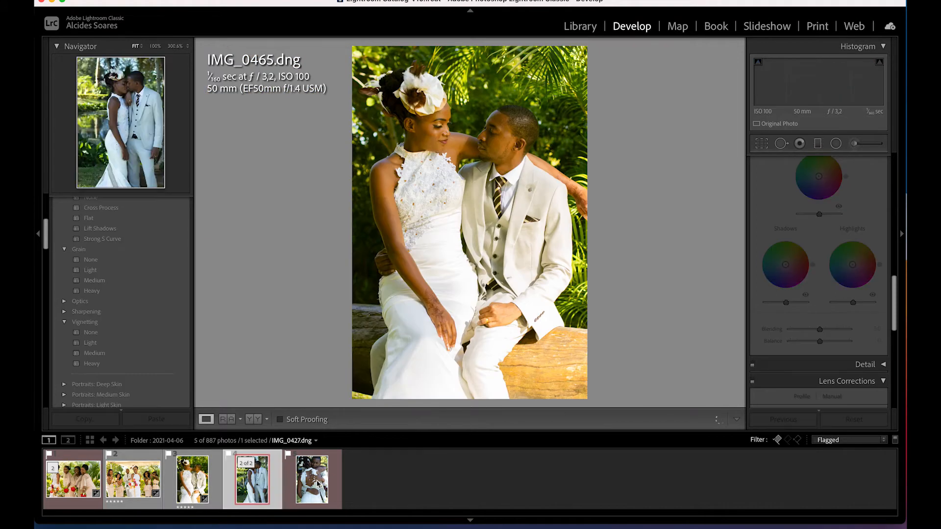
key("shift+Right")
left_click(163, 420)
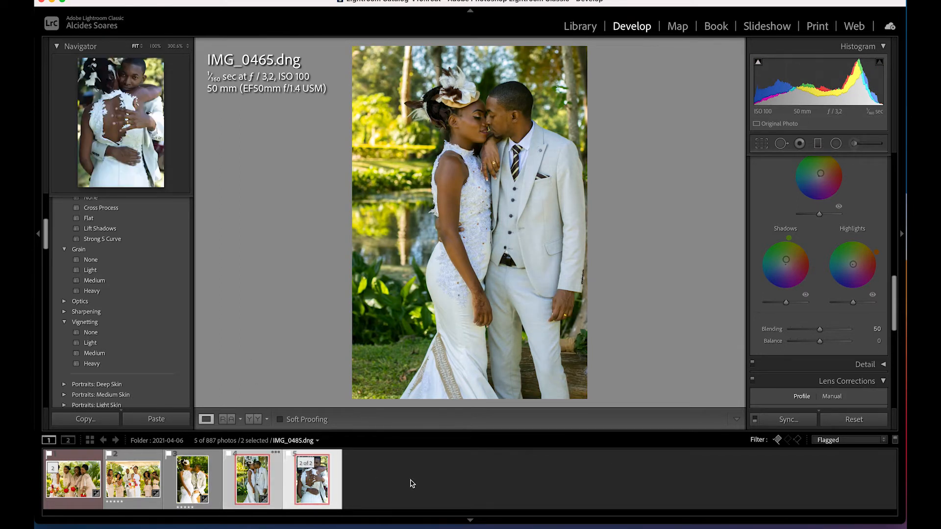
left_click(321, 490)
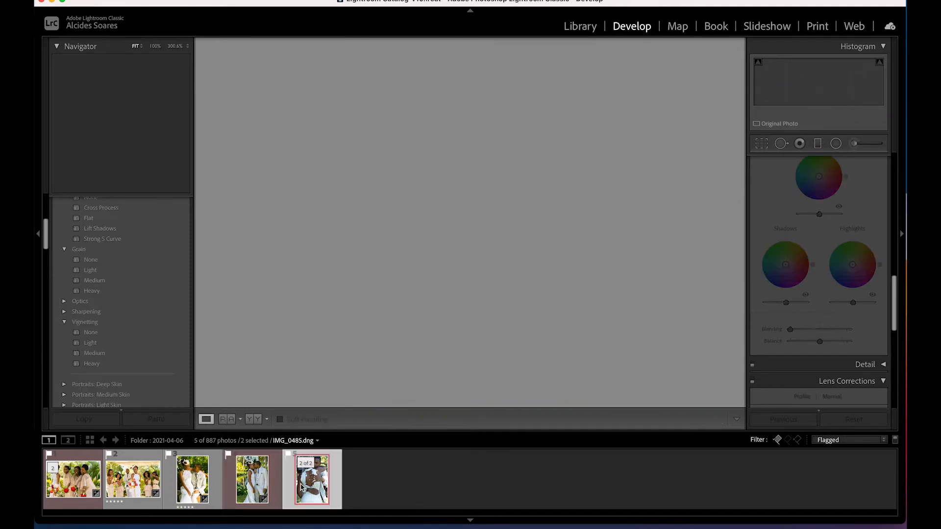
left_click(156, 419)
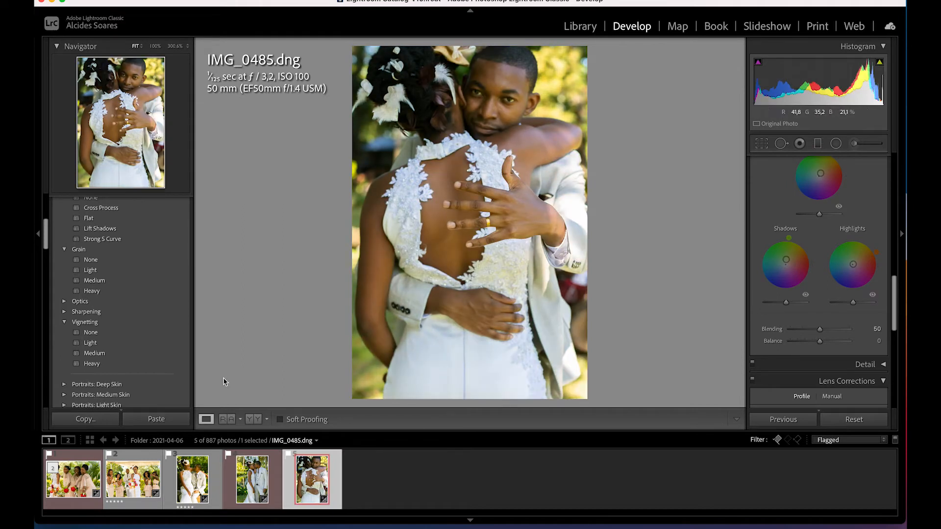
Step: Review the edited flagged photos one after another from IMG_0274 to IMG_0485 to check that their look is consistent
left_click(250, 485)
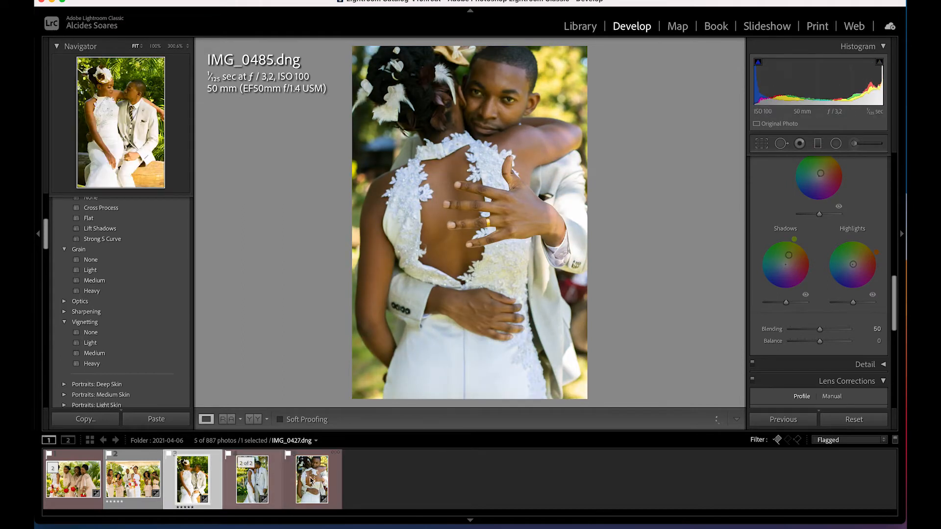
left_click(312, 480)
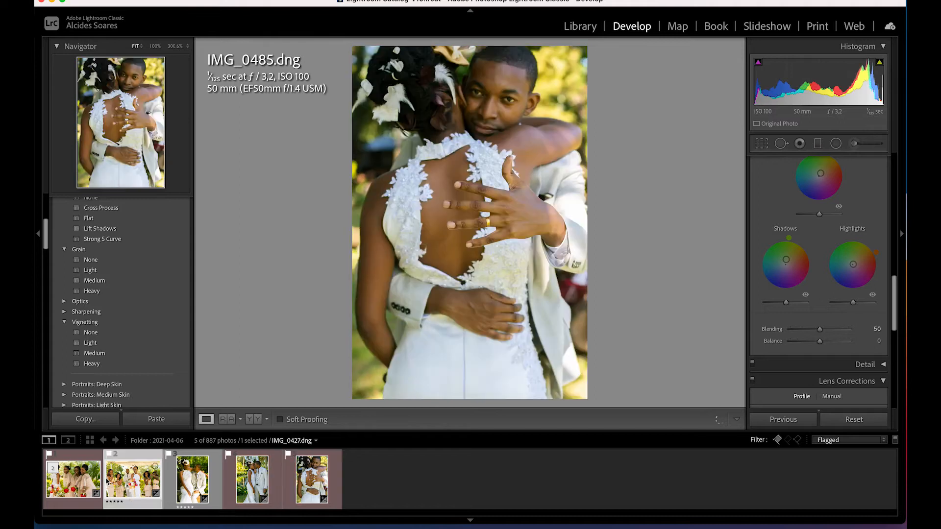
left_click(84, 486)
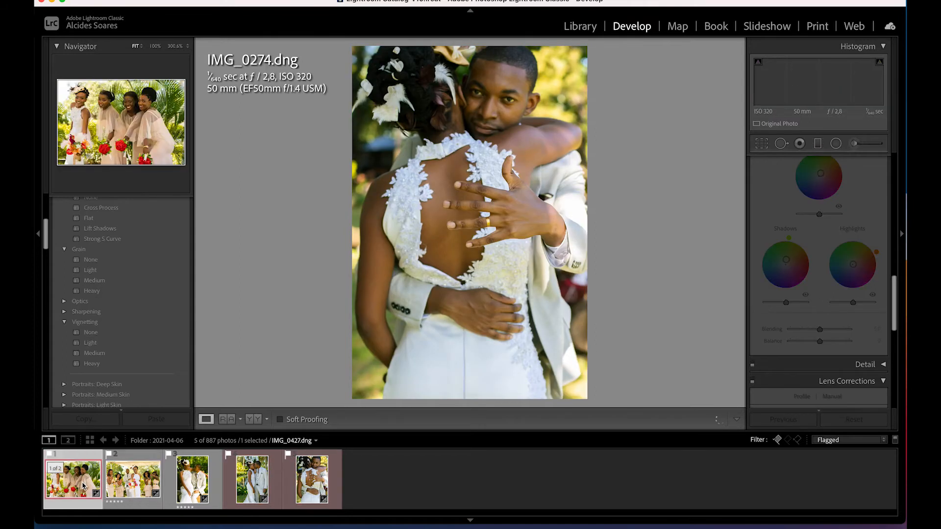
key("Right")
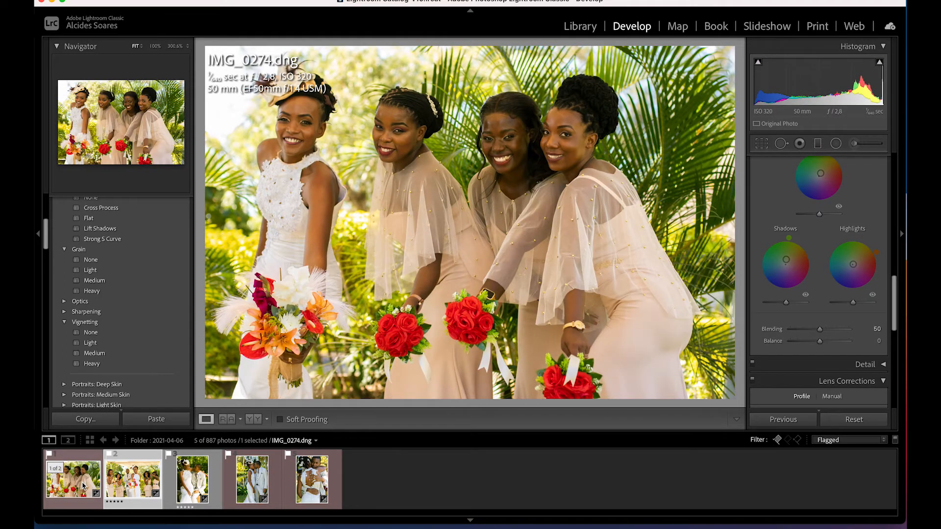
key("Right")
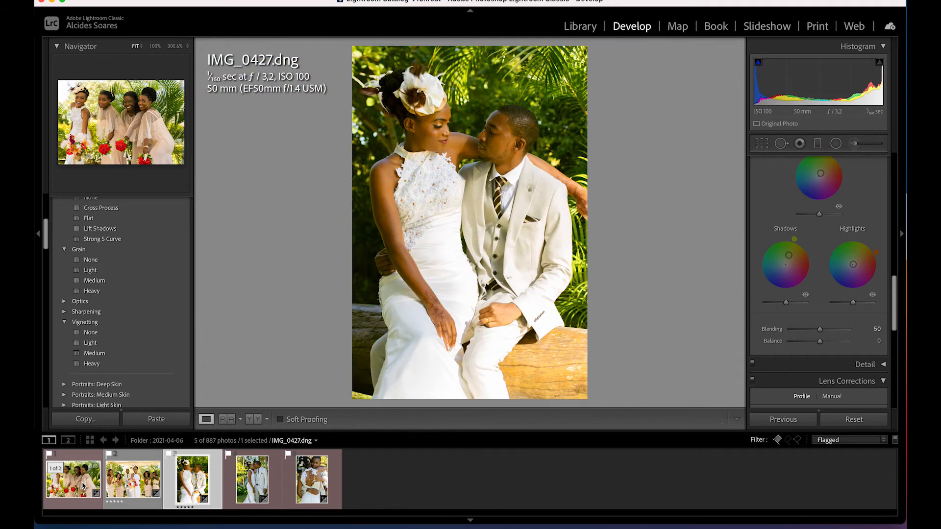
key("Right")
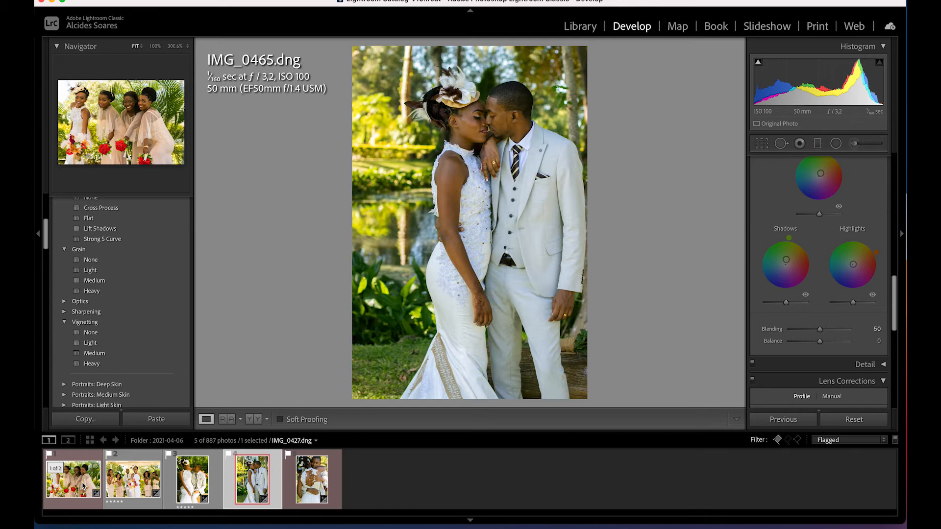
key("Right")
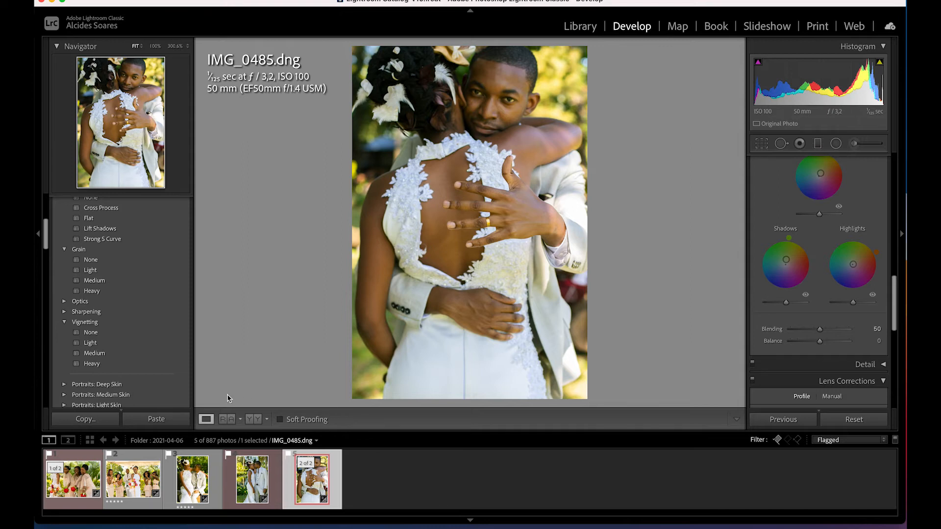
Step: Create a develop preset from the settings of IMG_0485 in the WEDDING group, named "Casamento" plus the client's name
scroll(168, 329, "up", 10)
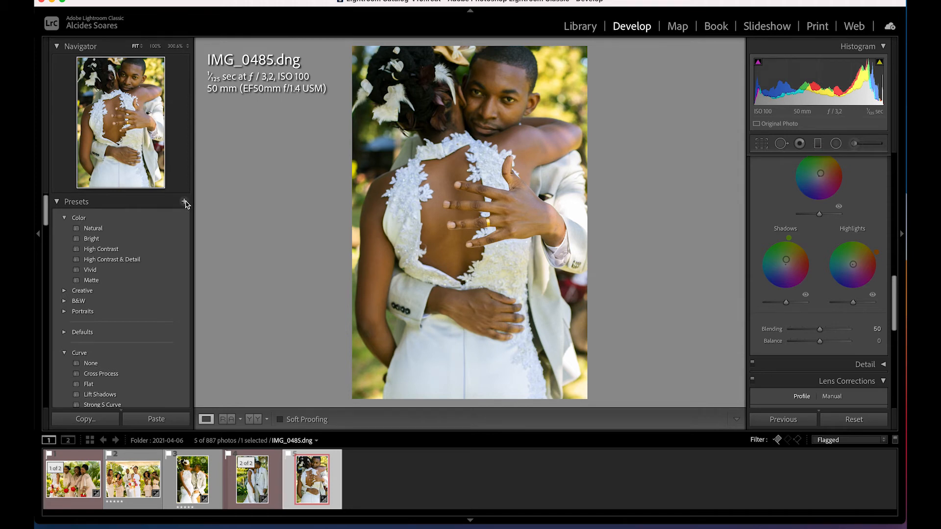
left_click(185, 202)
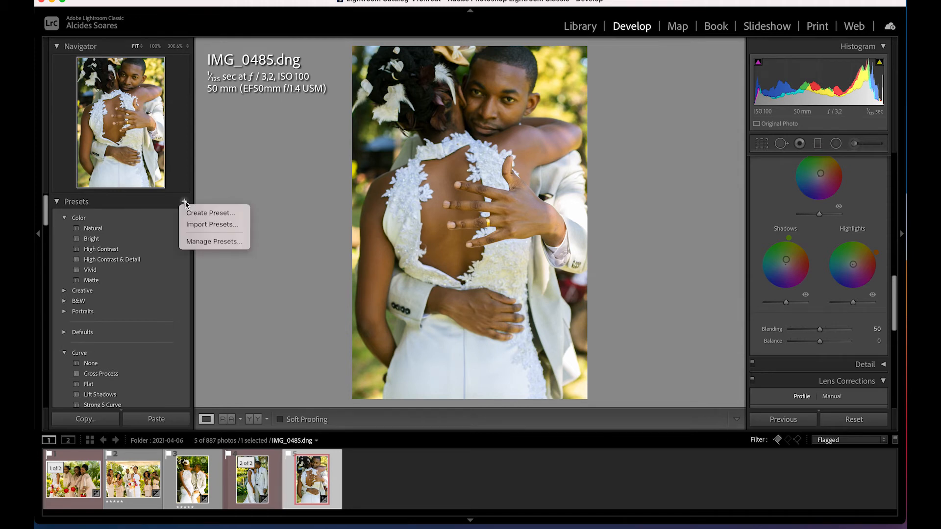
left_click(213, 214)
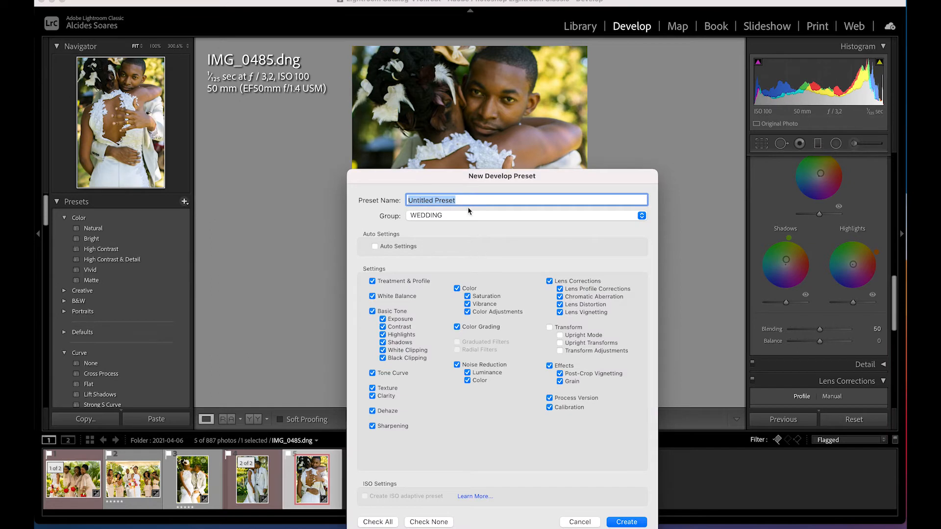
type("NA")
type("DINHP")
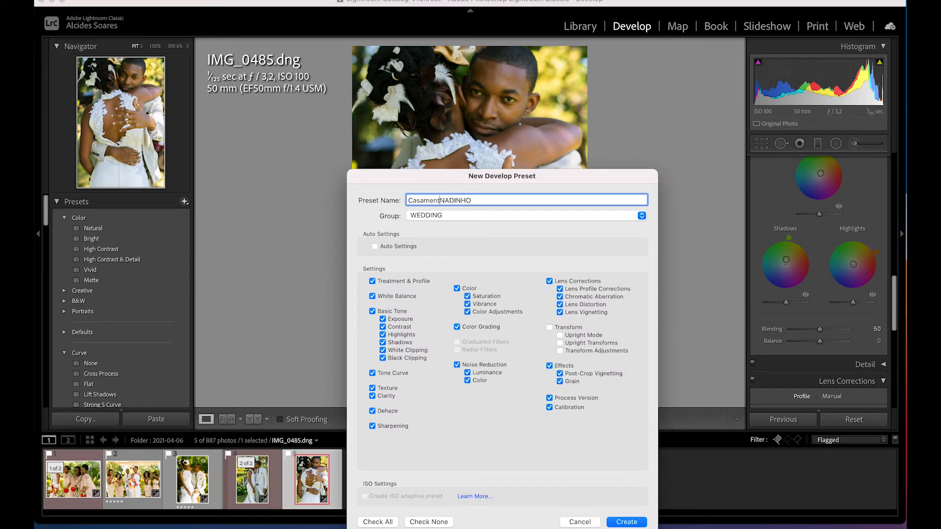
type("o")
left_click(626, 522)
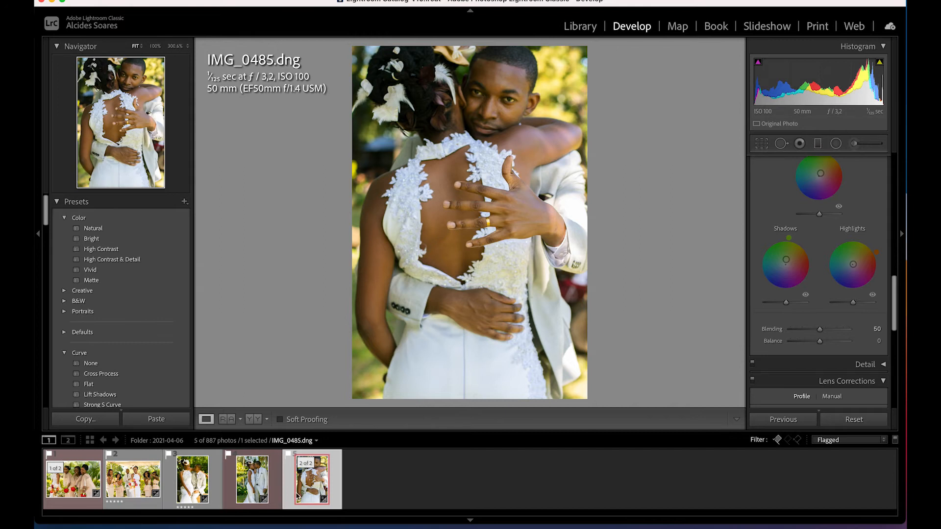
Step: Reset the develop settings of IMG_0485 and IMG_0465, and select IMG_0427
left_click(253, 483)
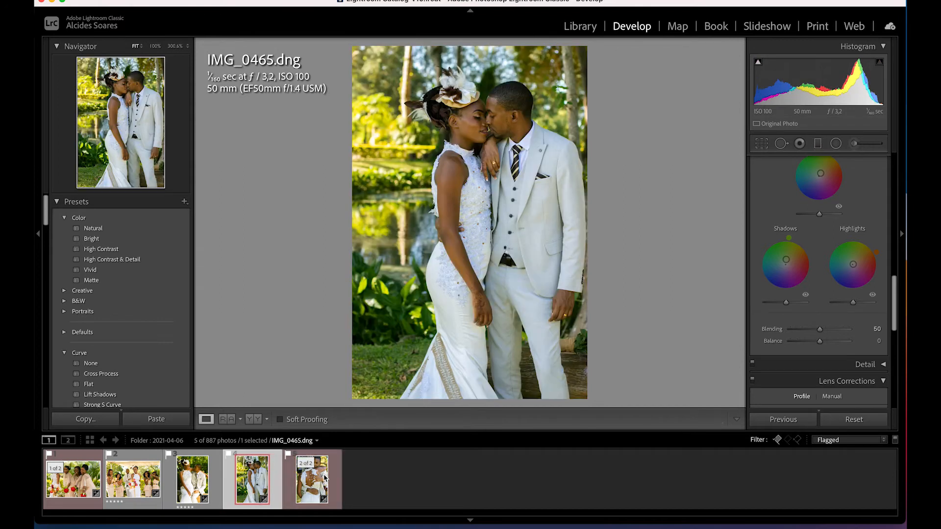
left_click(325, 478)
left_click(853, 419)
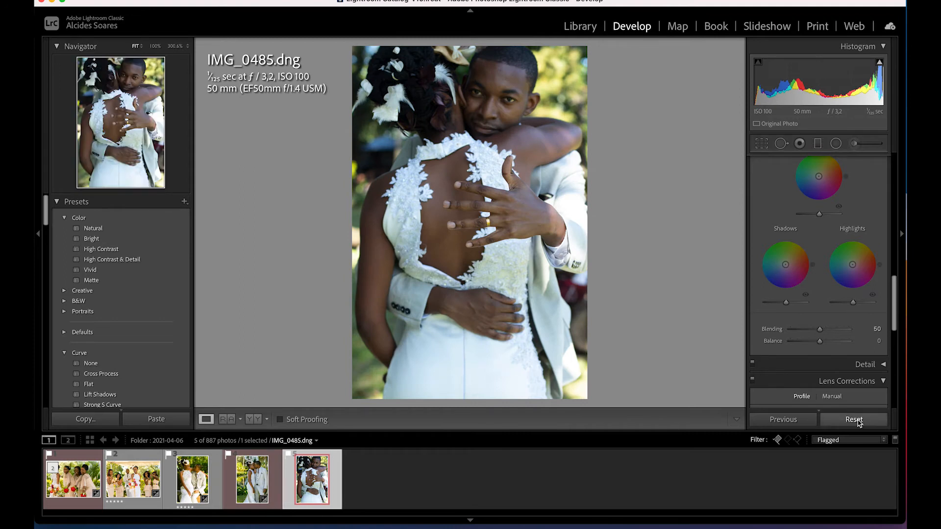
left_click(249, 505)
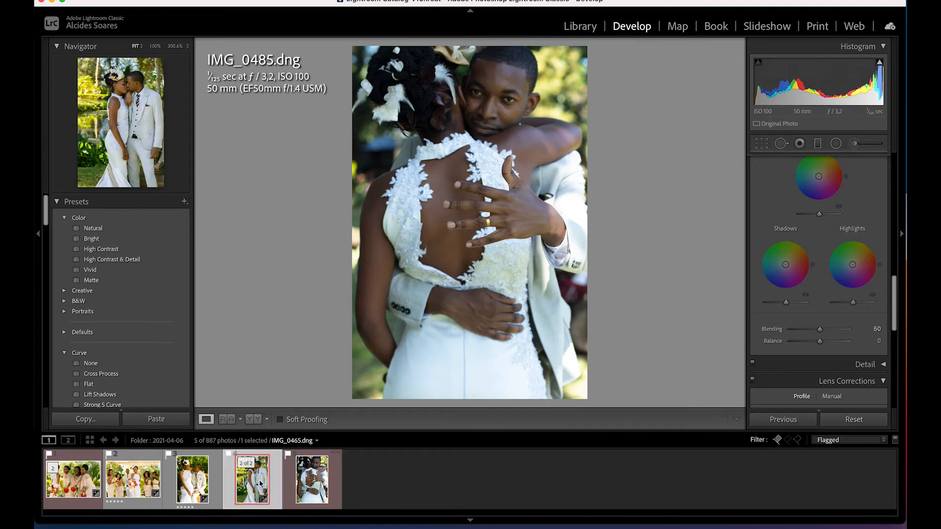
left_click(854, 419)
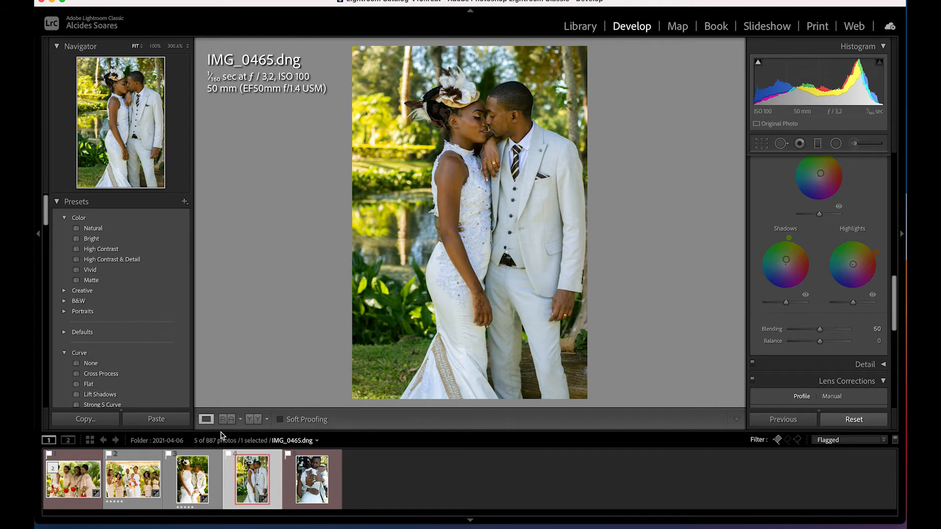
left_click(176, 504)
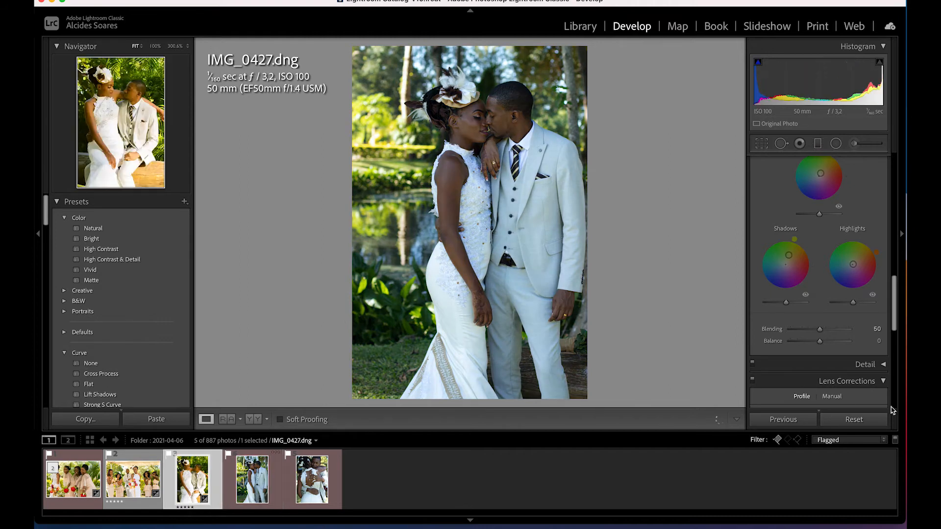